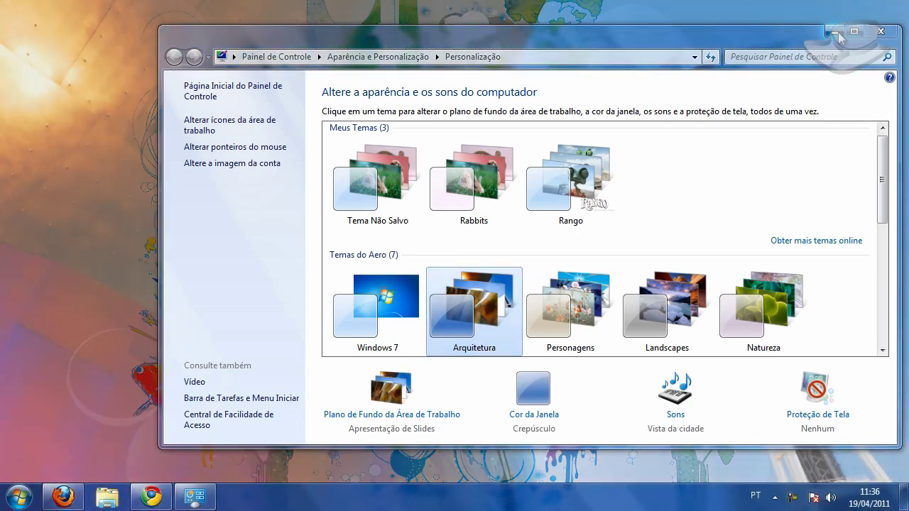
Step: View the Arquitetura theme on the desktop, apply the Landscapes Aero theme and minimize the window to view its background
left_click(836, 33)
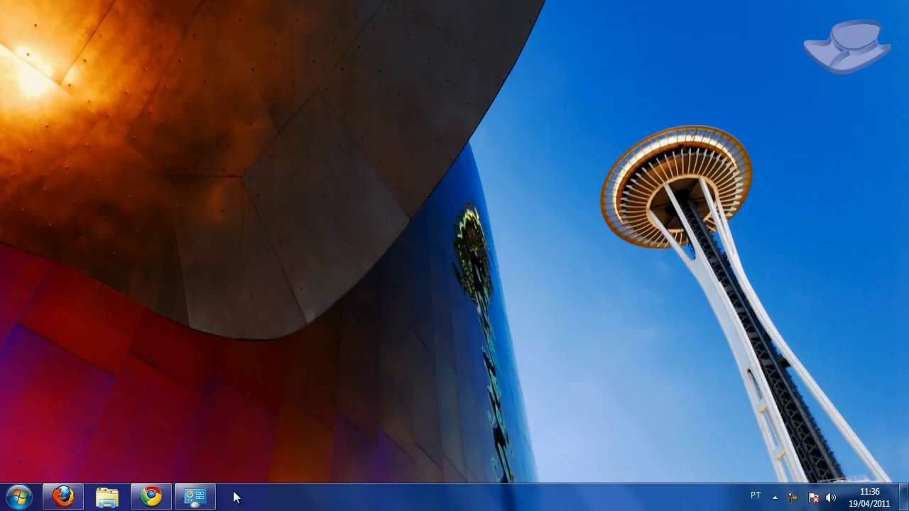
left_click(195, 496)
scroll(639, 334, "down", 2)
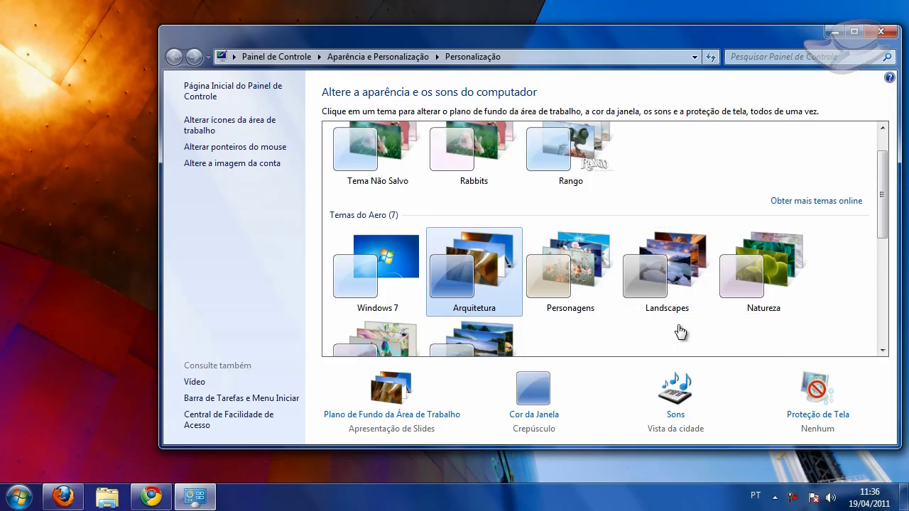
left_click(667, 252)
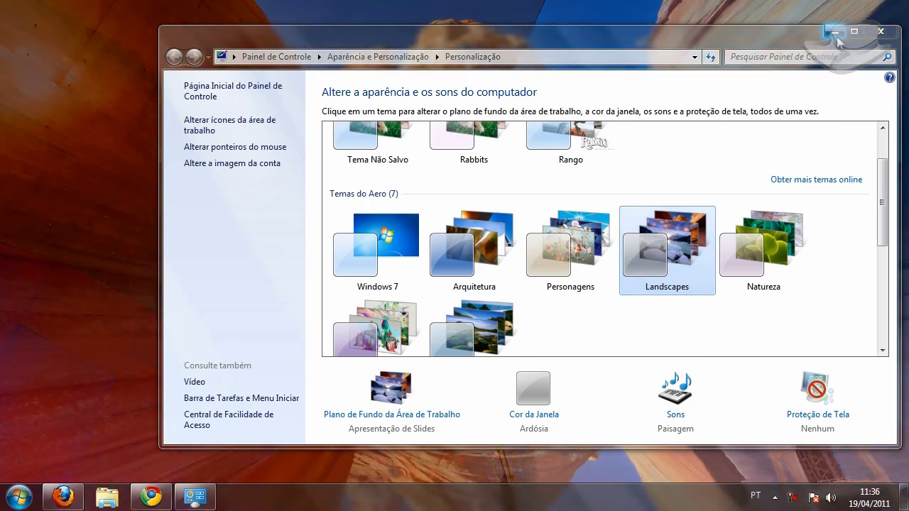
left_click(835, 32)
Step: Restore the Personalization window and choose the Brasil Aero theme
left_click(186, 499)
scroll(500, 333, "down", 3)
left_click(498, 288)
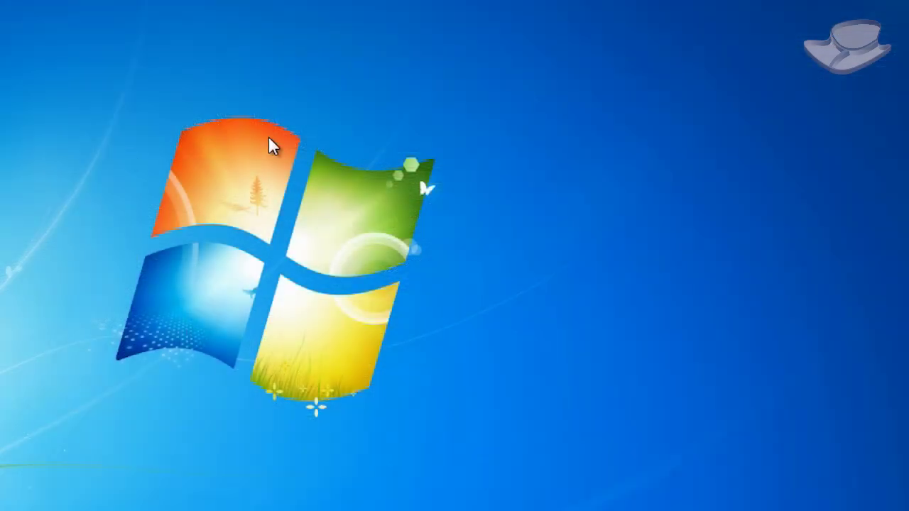
Step: Open the desktop's Personalization settings and look through the Aero, basic and high-contrast themes
right_click(269, 135)
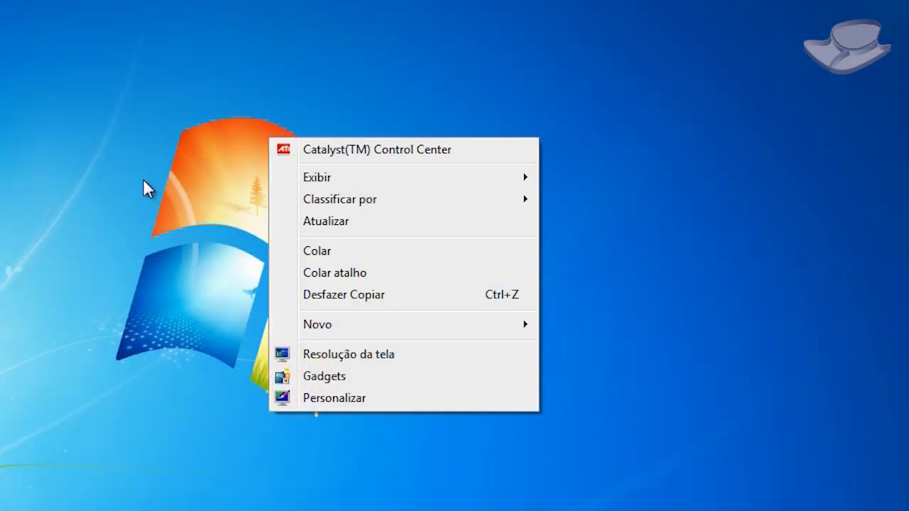
left_click(330, 398)
scroll(619, 323, "down", 2)
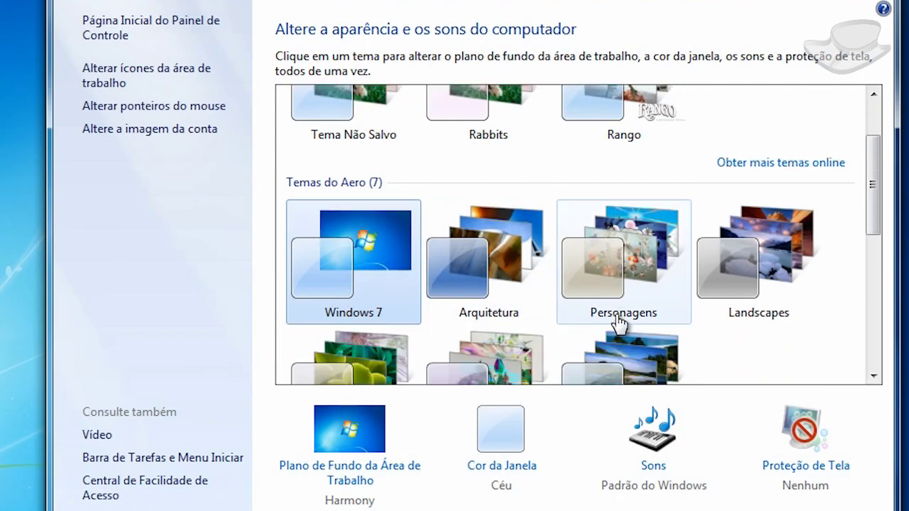
scroll(619, 323, "down", 5)
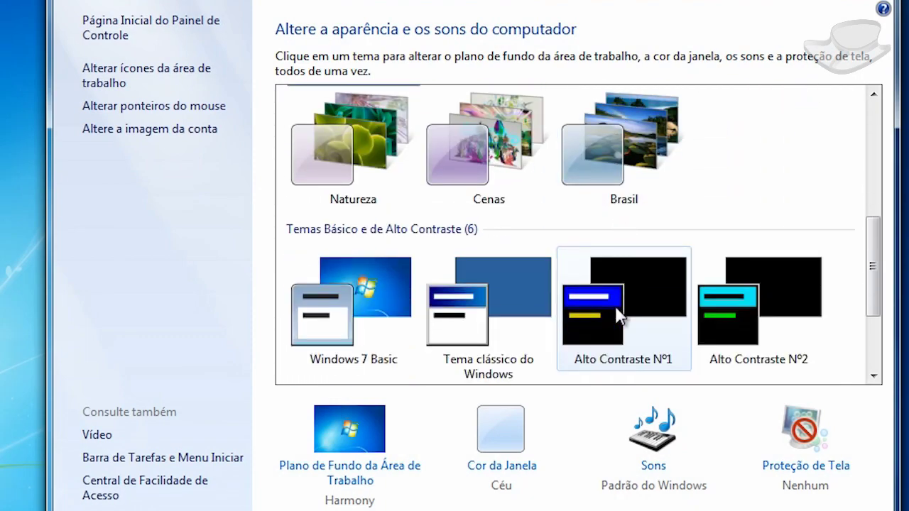
scroll(618, 317, "down", 3)
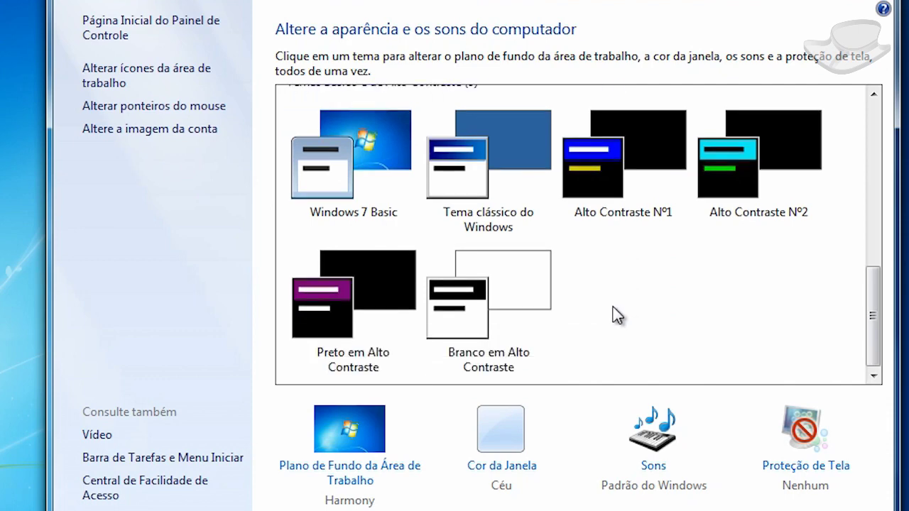
scroll(611, 308, "up", 10)
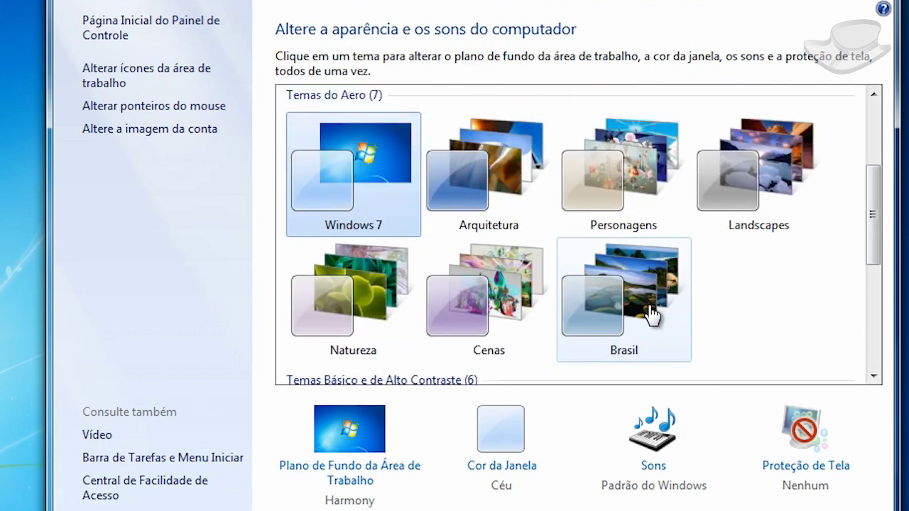
Step: Try the Brasil theme and the Personagens theme, minimizing the window after each to view the desktop
left_click(503, 190)
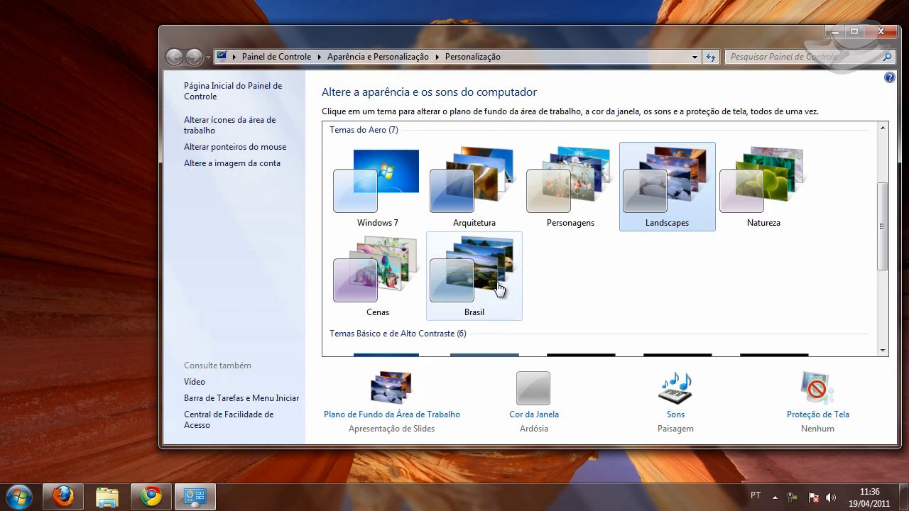
left_click(494, 271)
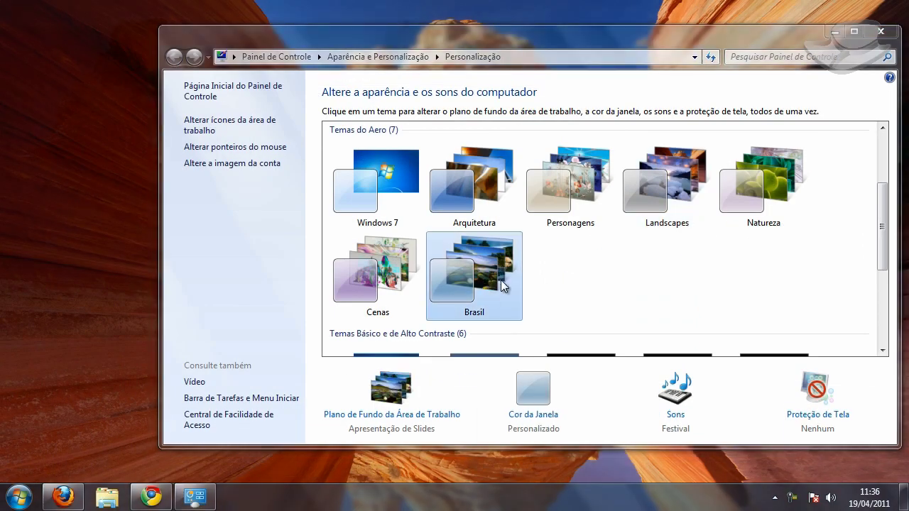
left_click(832, 32)
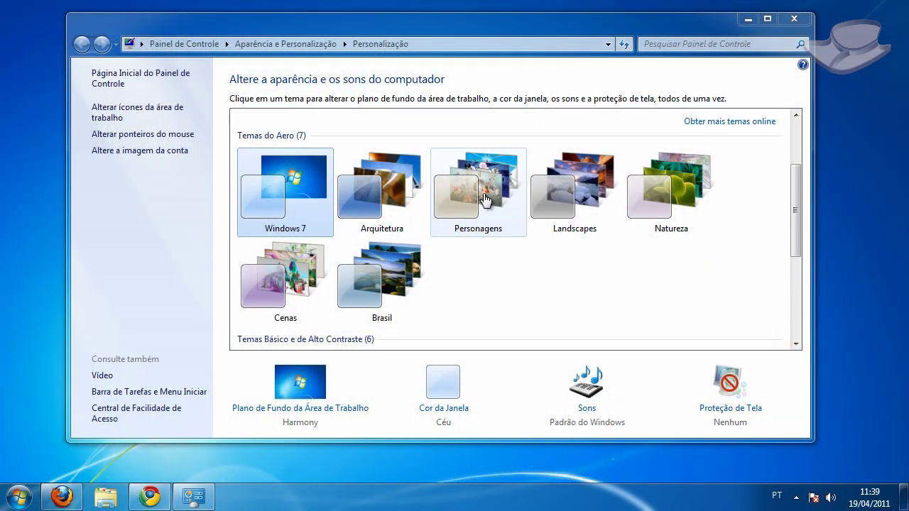
left_click(485, 199)
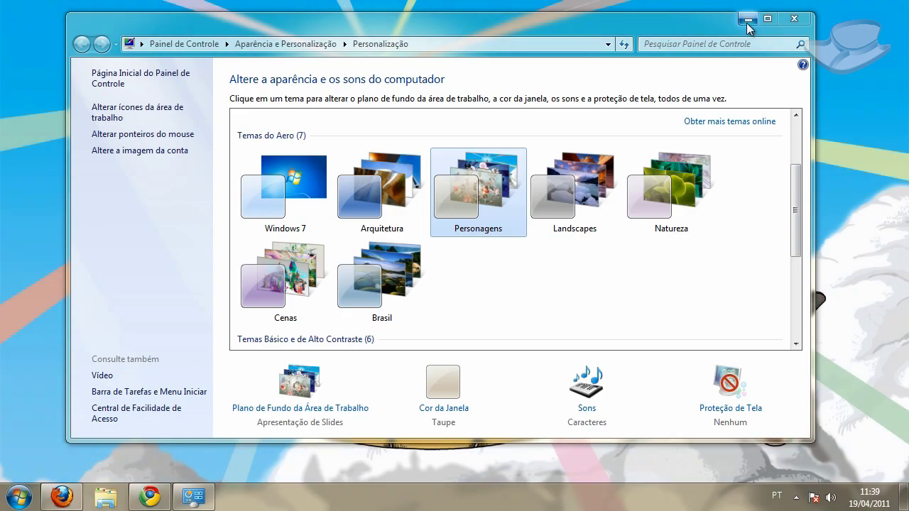
left_click(748, 22)
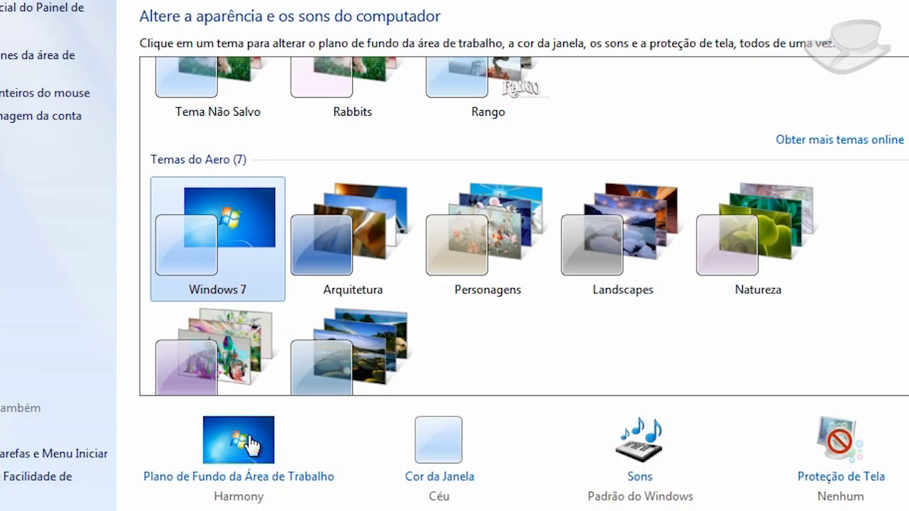
Step: Open the desktop background settings and collapse the Brasil and Cenas picture groups
left_click(242, 441)
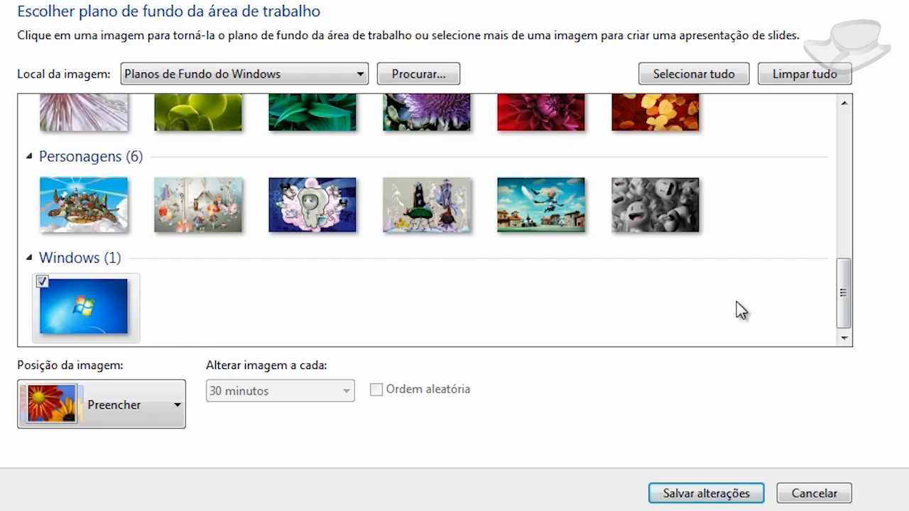
left_click_drag(846, 288, 844, 181)
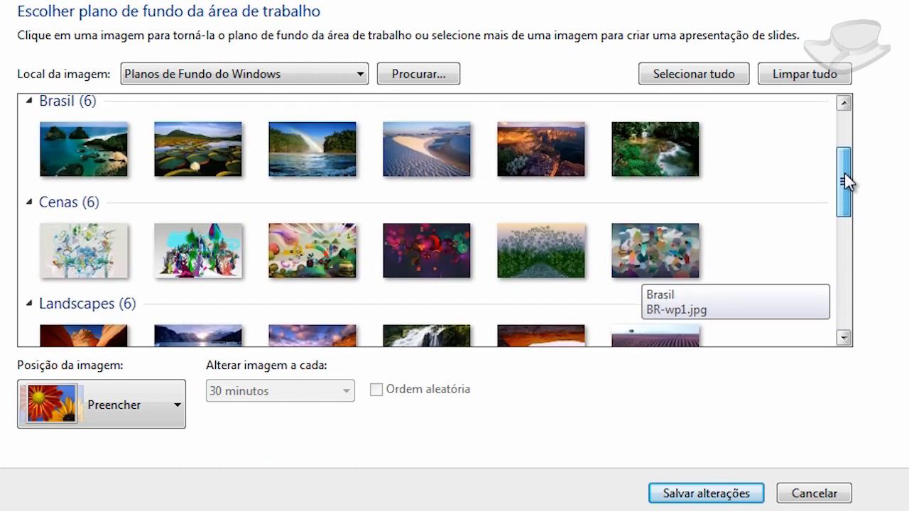
left_click(29, 102)
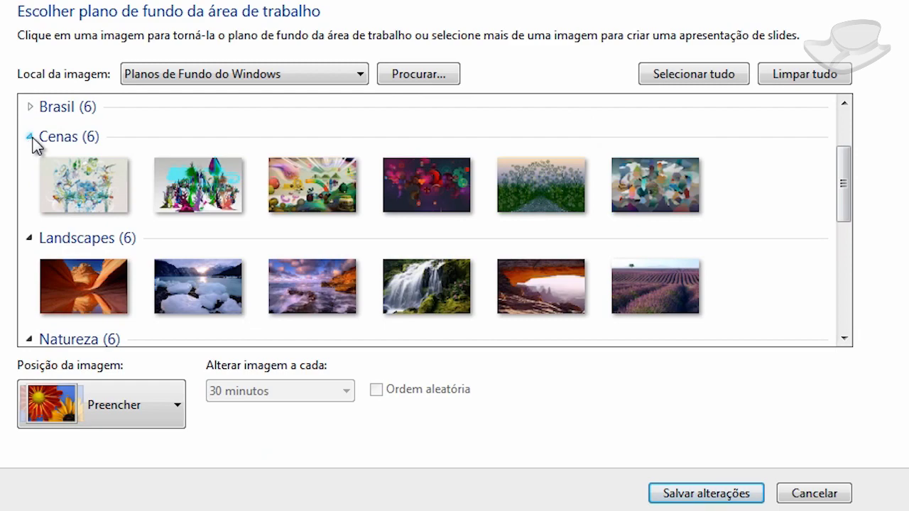
left_click(30, 136)
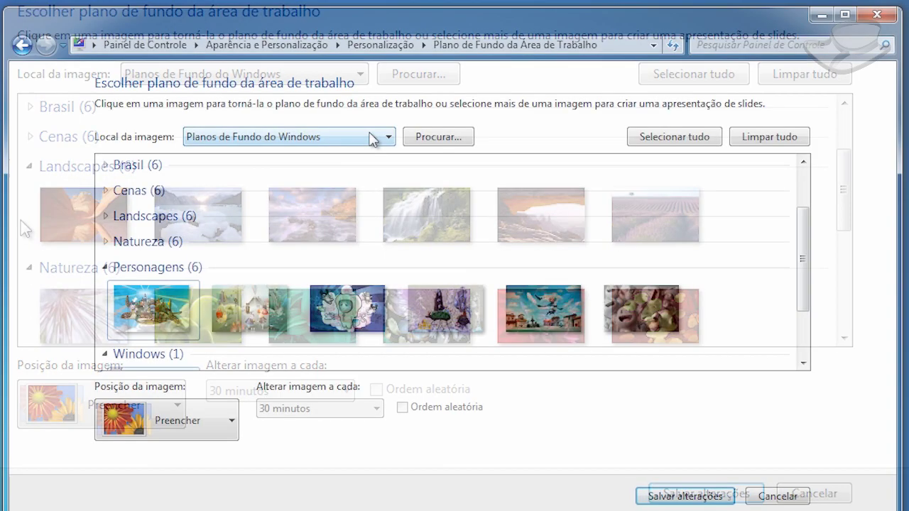
Step: Set the background picture location to Biblioteca de Imagens and check the folder browser for other picture folders
left_click(338, 74)
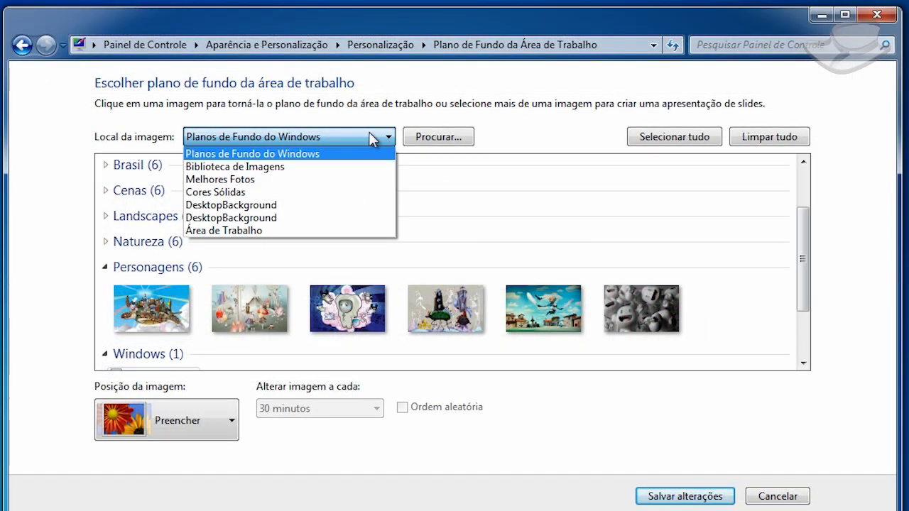
left_click(350, 167)
left_click(431, 137)
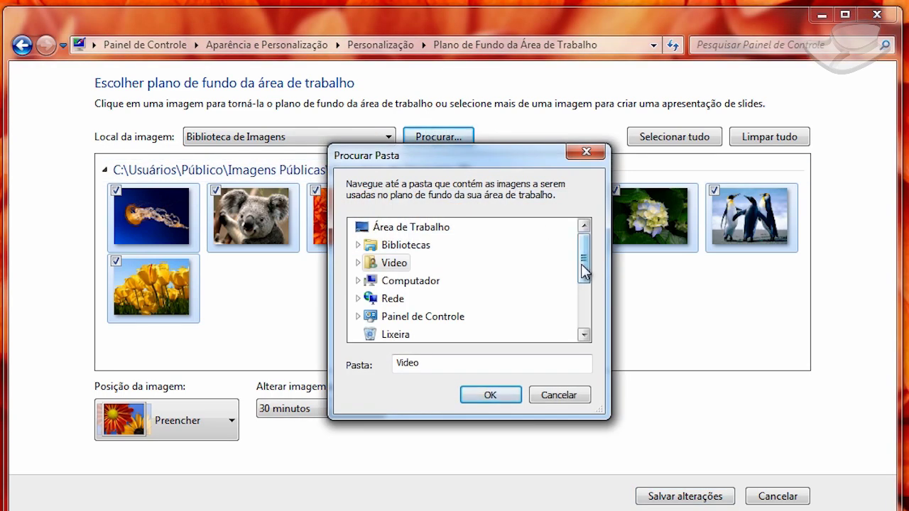
left_click(490, 396)
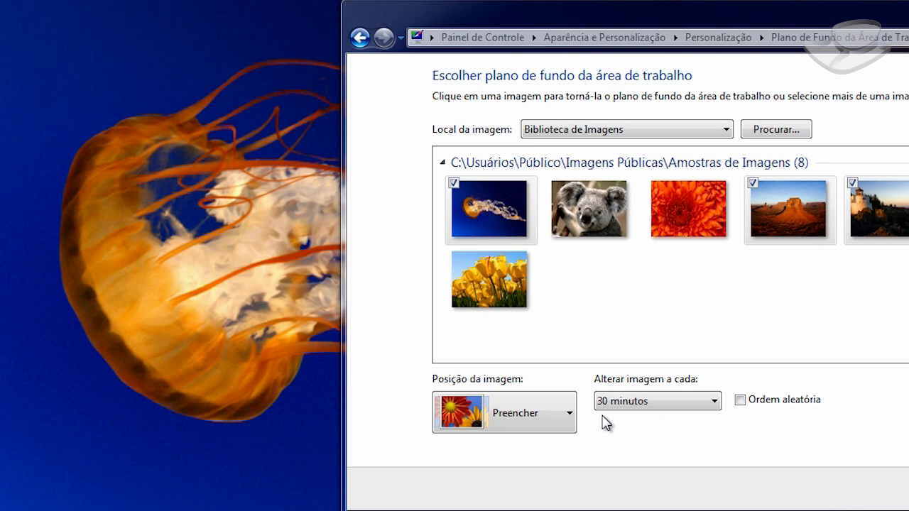
Step: Check the picture position options, keeping Preencher, and save the background slideshow in random order
left_click(559, 421)
left_click(559, 421)
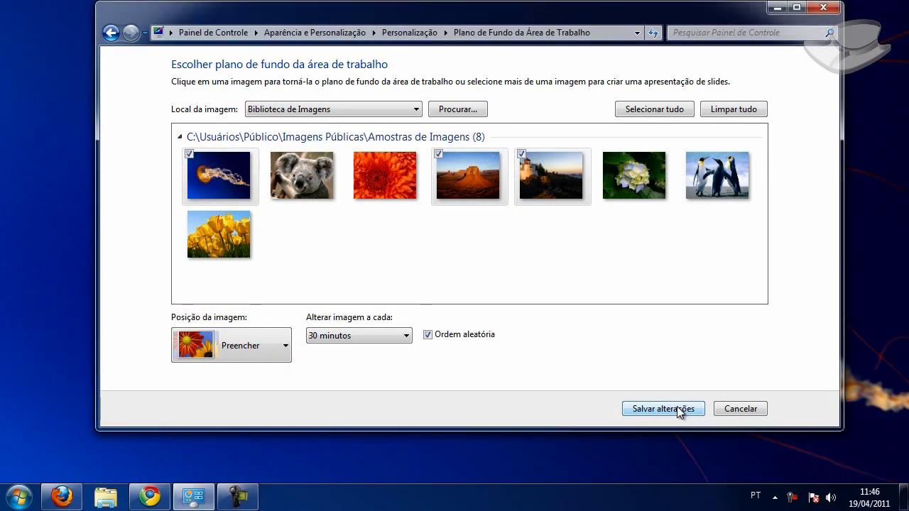
left_click(676, 409)
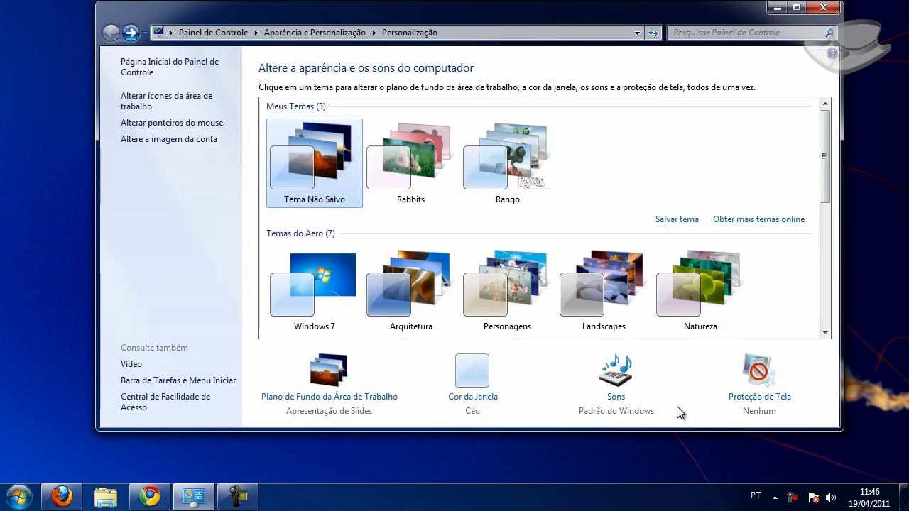
Step: Open the window color settings and try Crepúsculo, Folha, Chocolate and purple, ending on Crepúsculo
left_click(475, 389)
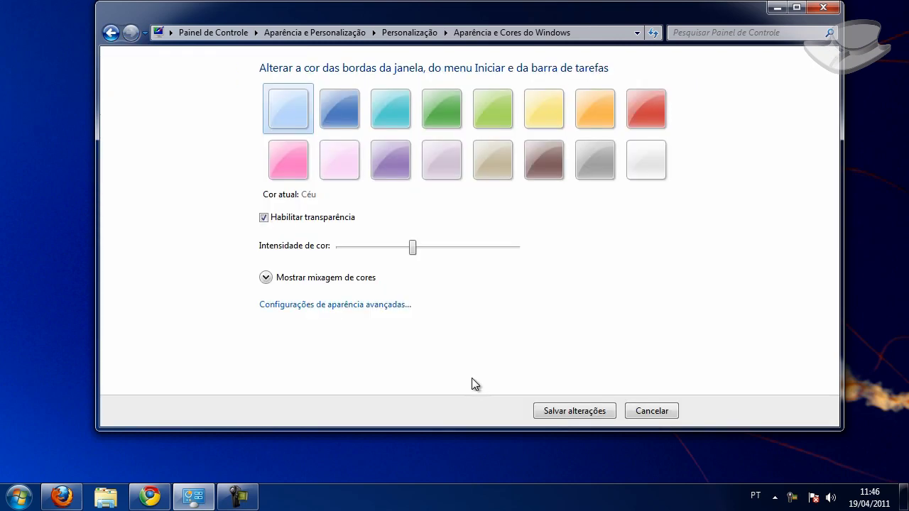
left_click(347, 122)
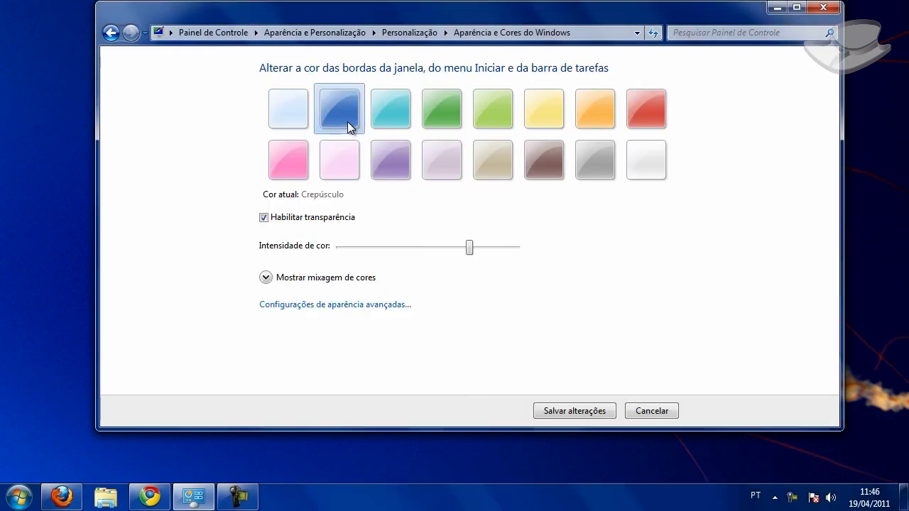
left_click(448, 120)
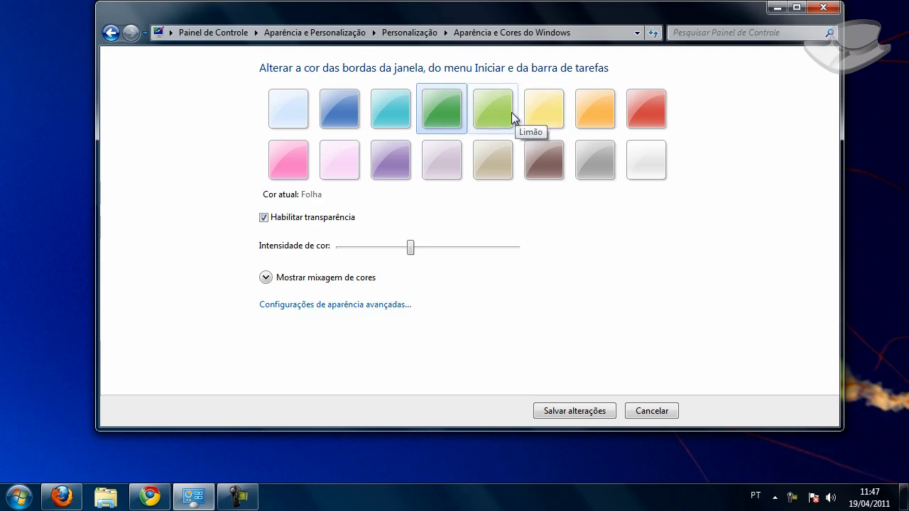
left_click(530, 145)
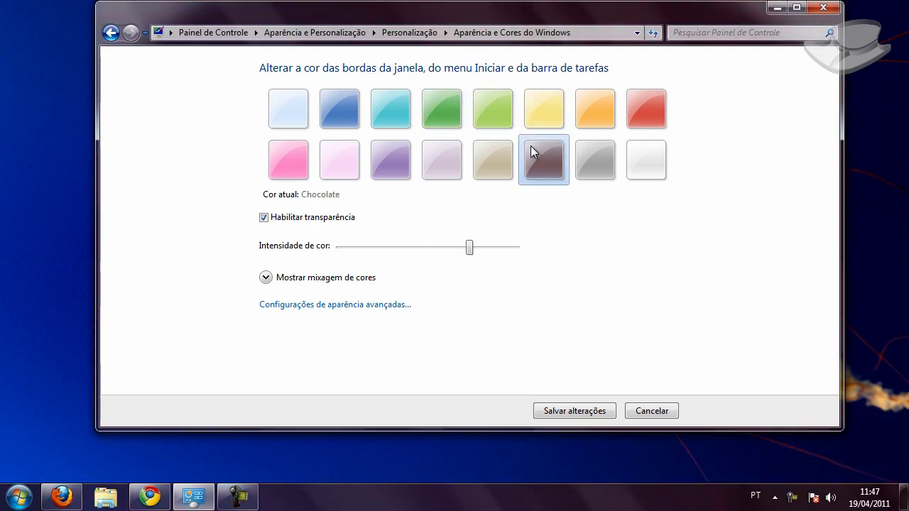
left_click(386, 150)
left_click(353, 118)
Step: Raise the color intensity to maximum and use the color mixer to lower the brightness slightly and try minimum and maximum saturation
left_click_drag(471, 246, 535, 253)
left_click(266, 278)
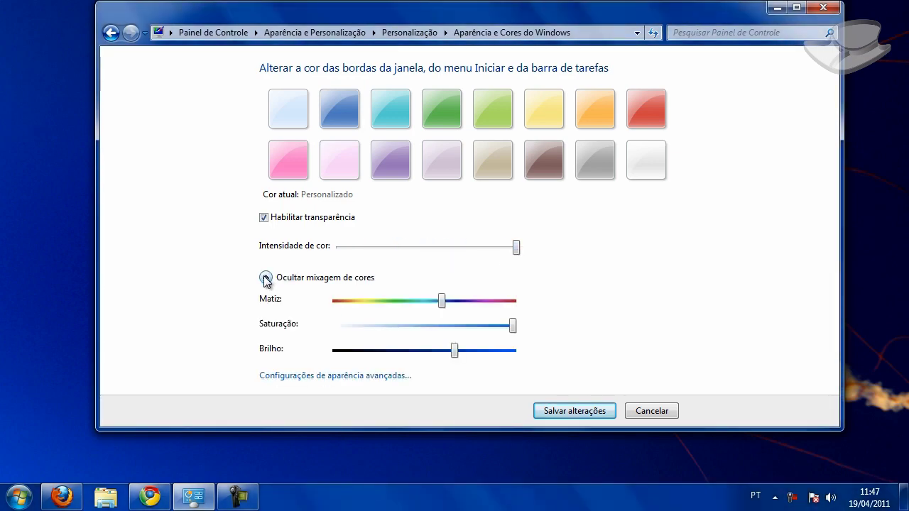
mouse_move(455, 350)
left_mouse_down()
mouse_move(319, 353)
mouse_move(515, 360)
mouse_move(447, 355)
left_mouse_up()
left_click_drag(490, 324, 382, 331)
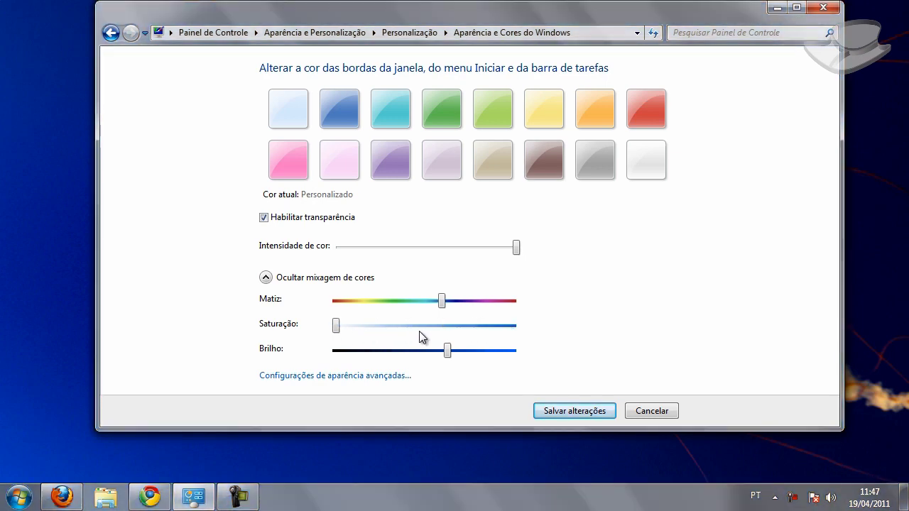
mouse_move(515, 331)
left_mouse_down()
mouse_move(493, 331)
mouse_move(519, 336)
left_mouse_up()
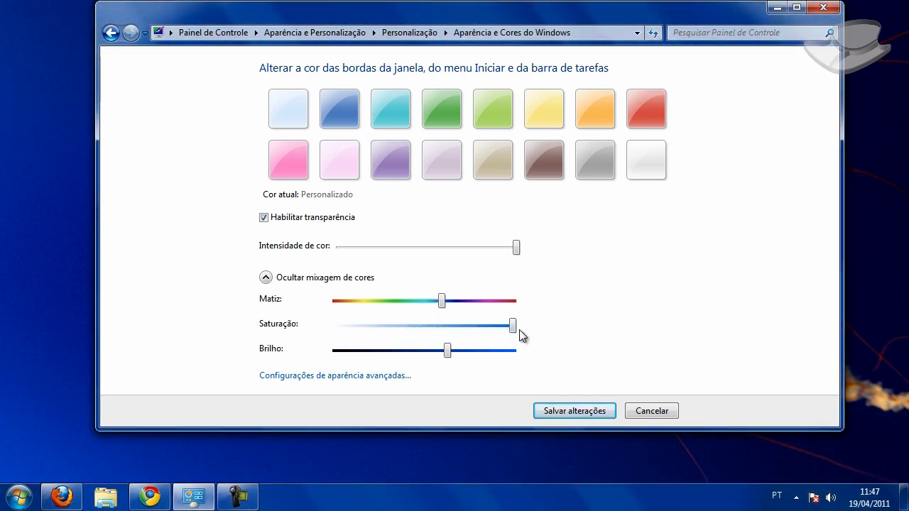
Step: In the advanced appearance settings, try gray and red font colors for Caixa de Mensagem and pick the Espaçamento de Ícone (Horizontal) item
left_click(394, 376)
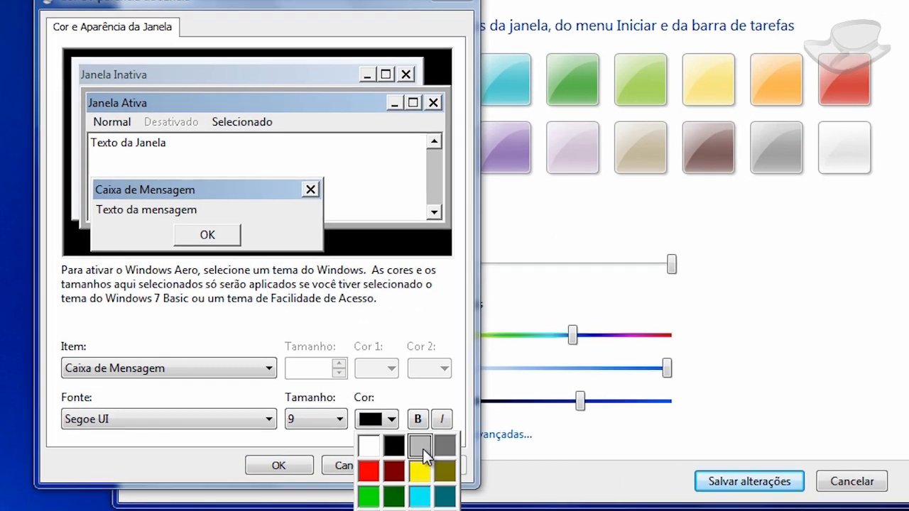
left_click(416, 438)
left_click(401, 431)
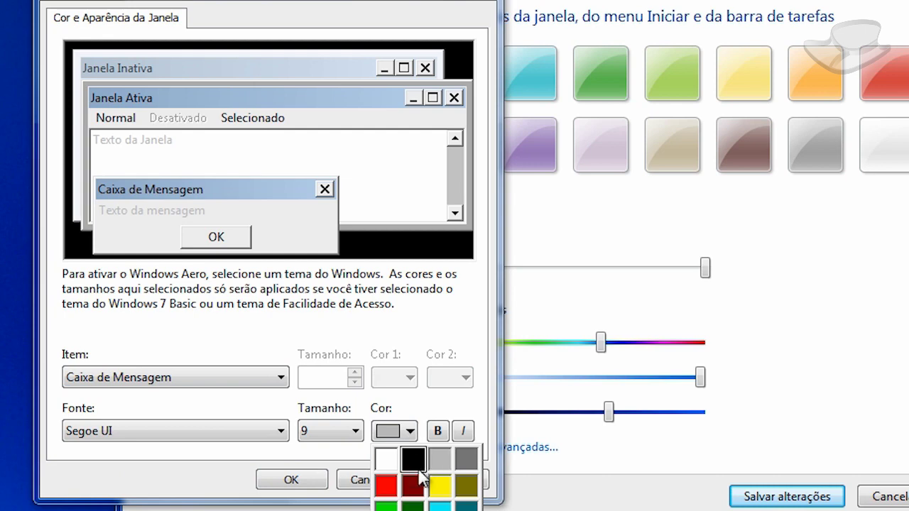
left_click(389, 484)
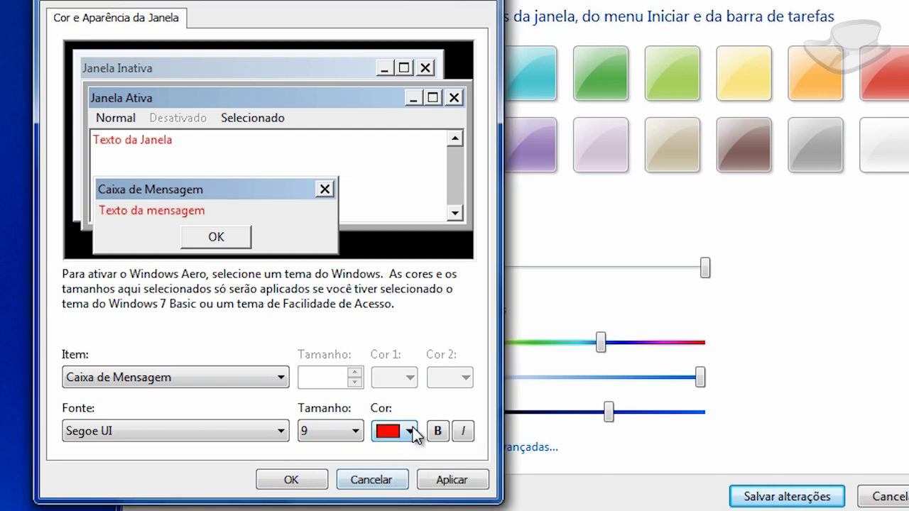
left_click(279, 379)
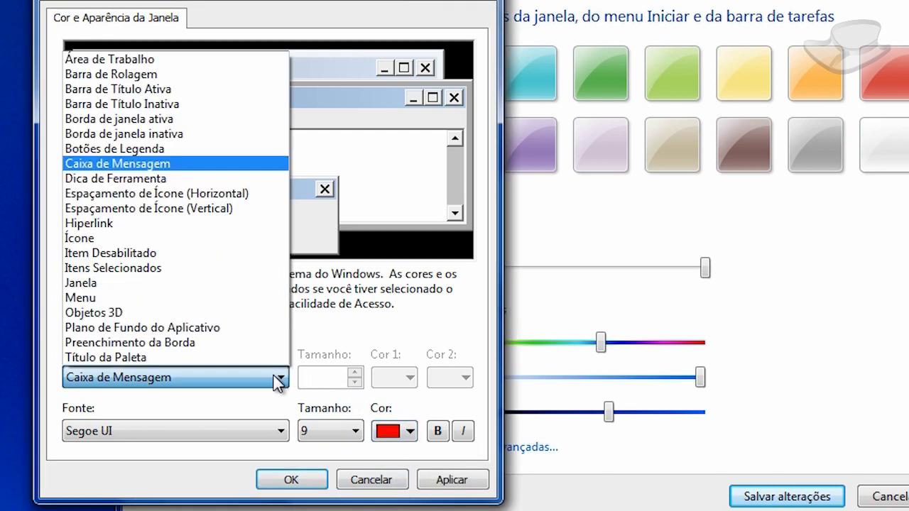
left_click(272, 195)
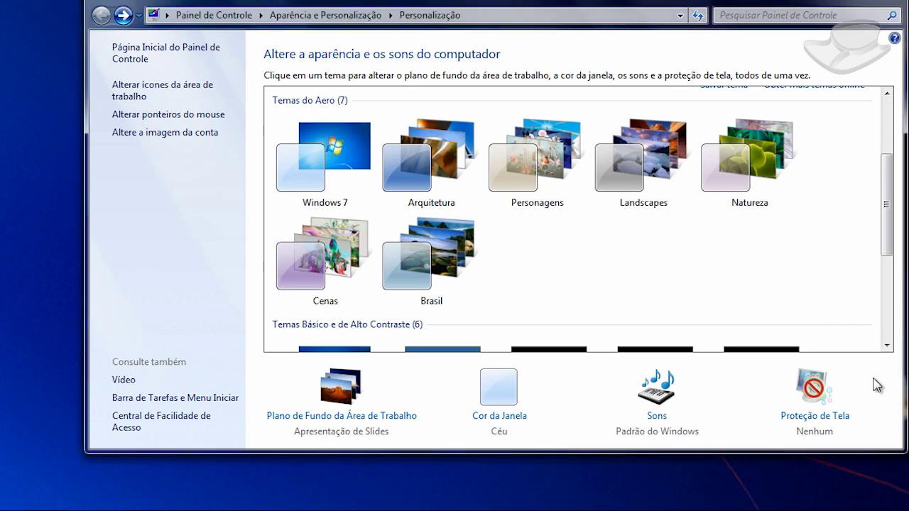
Step: Open the screen saver settings, choose the Bolhas screen saver and preview it
left_click(817, 393)
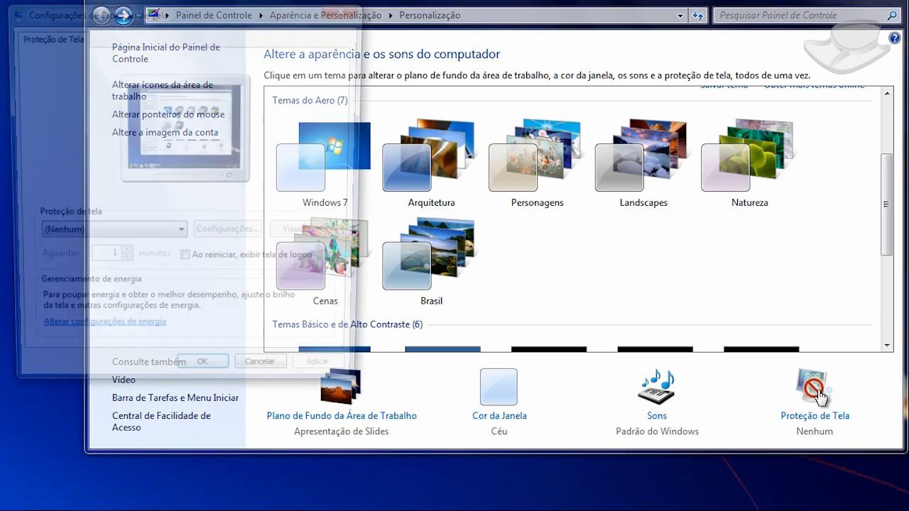
left_click(171, 238)
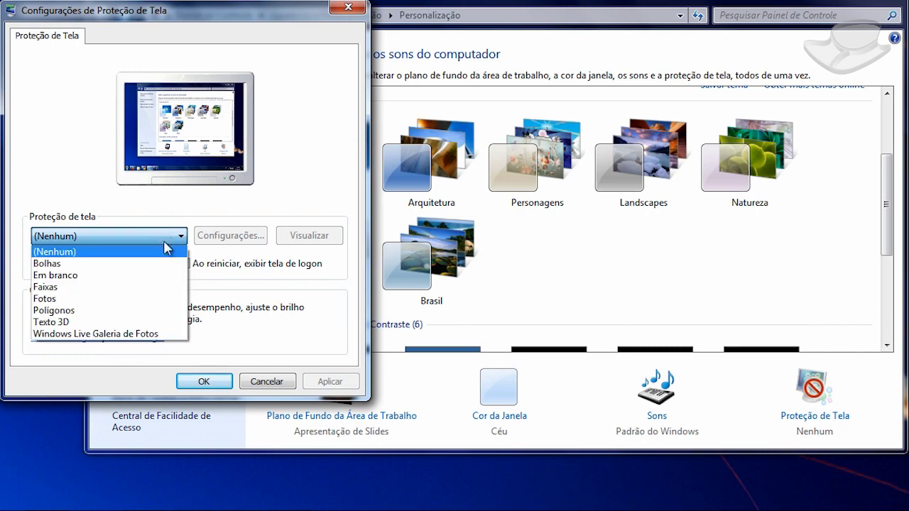
left_click(162, 263)
left_click(307, 244)
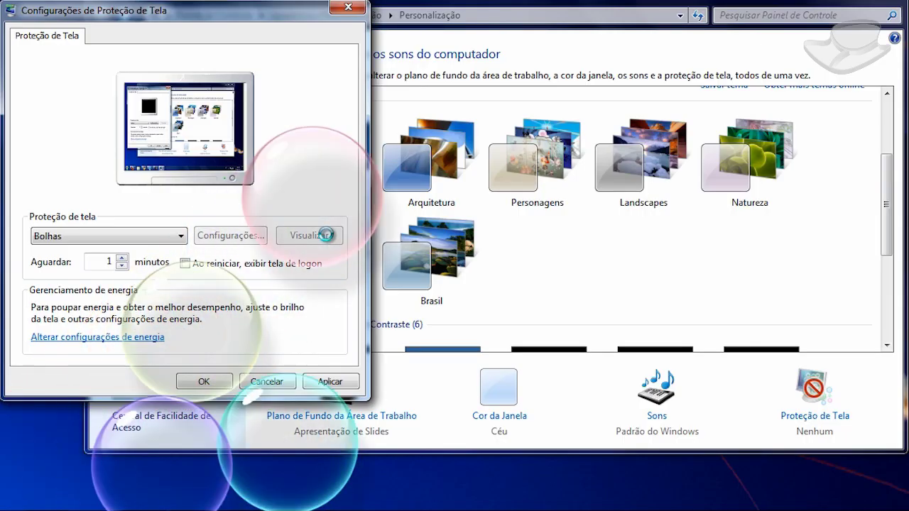
Step: Choose the Texto 3D screen saver, open its configuration and replace the custom text
key("t")
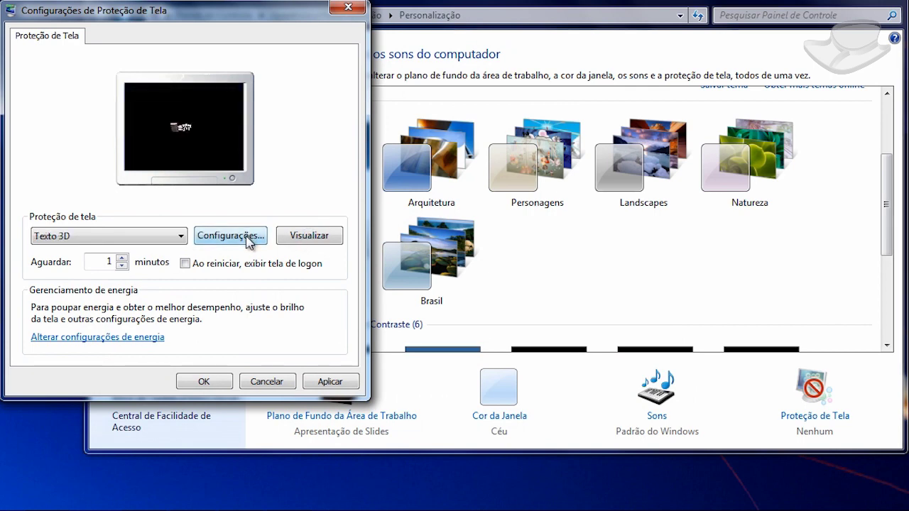
left_click(230, 236)
left_click_drag(273, 25, 451, 39)
left_click_drag(391, 104, 315, 106)
type("Ba")
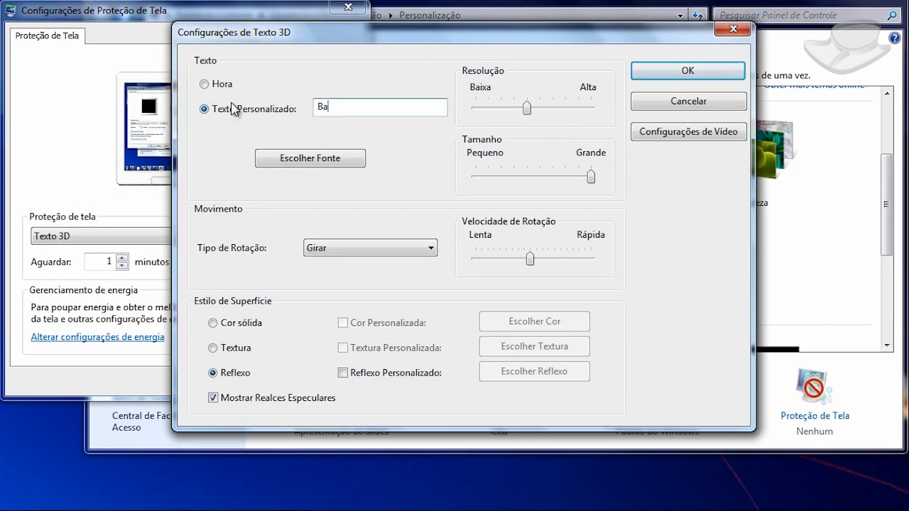
type("rasil")
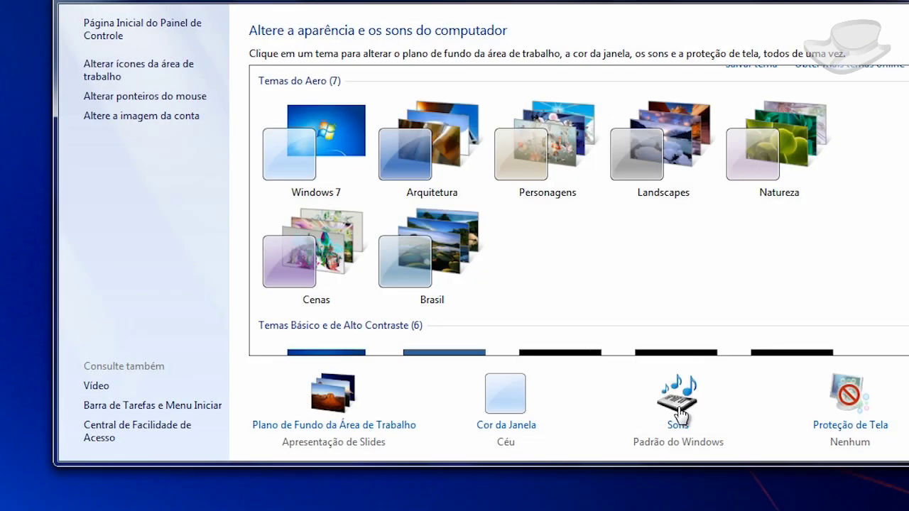
Step: Open the sound settings and look through the Windows program events under the Padrão do Windows scheme
left_click(680, 413)
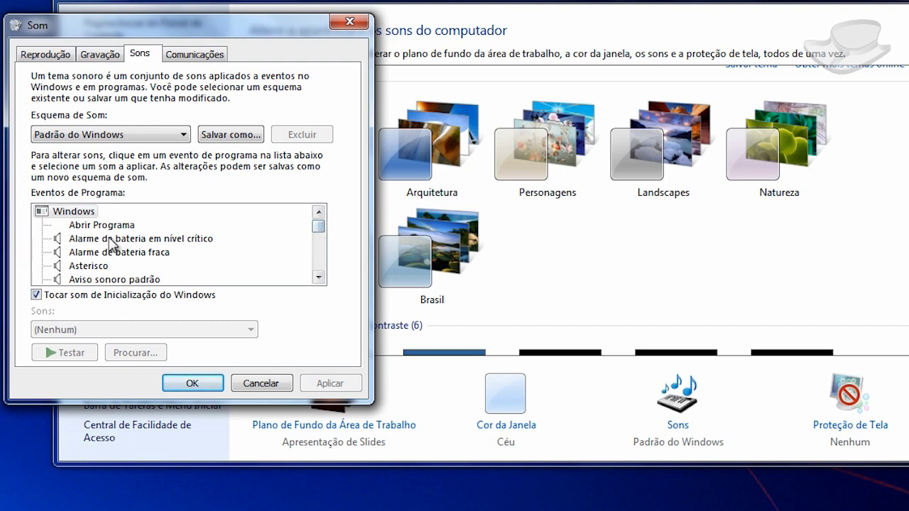
left_click_drag(320, 229, 331, 272)
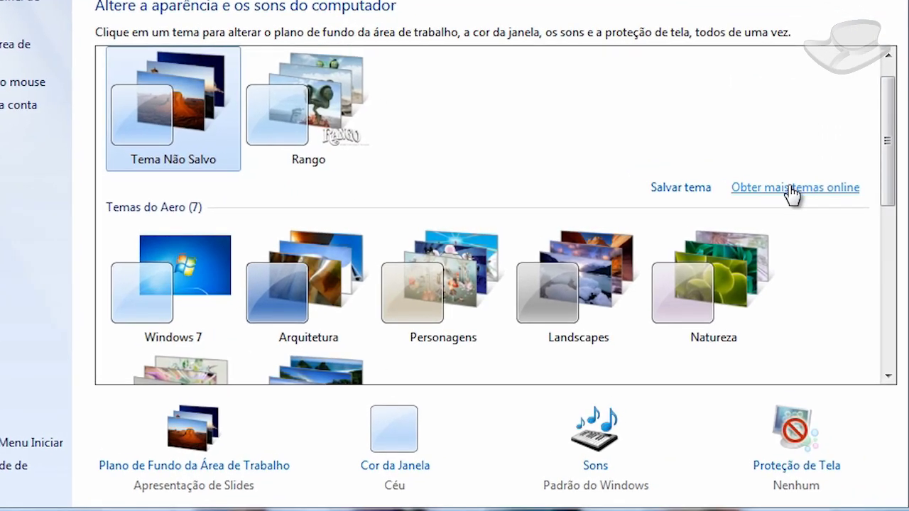
Step: Go to the online themes page, download and apply the Alan Wake theme, and minimize the personalization window
left_click(791, 188)
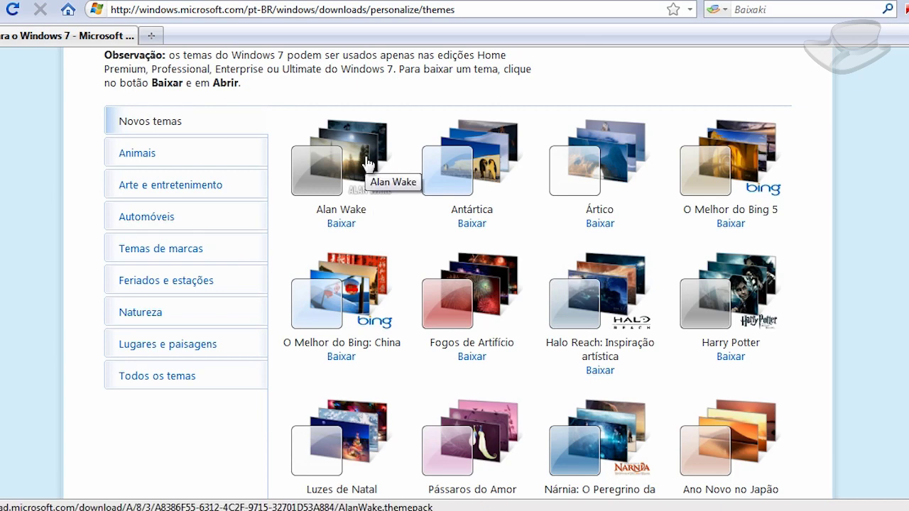
left_click(348, 181)
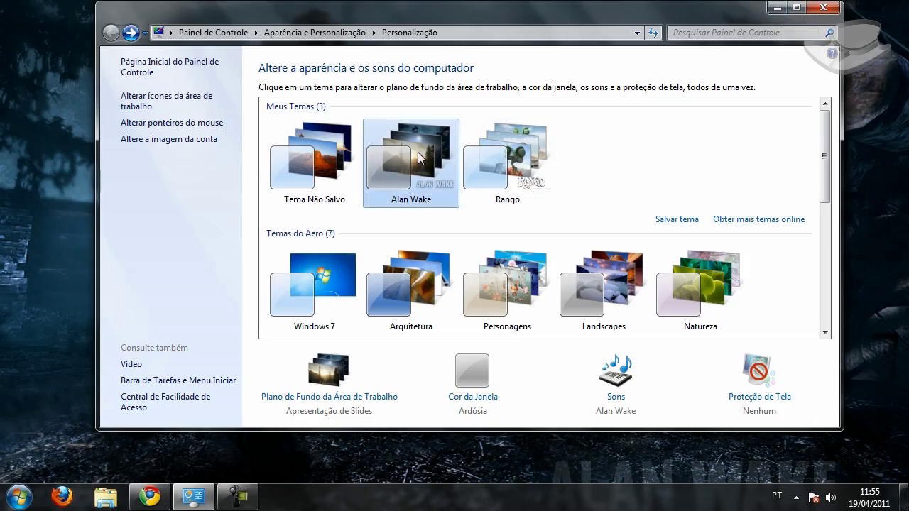
left_click(775, 8)
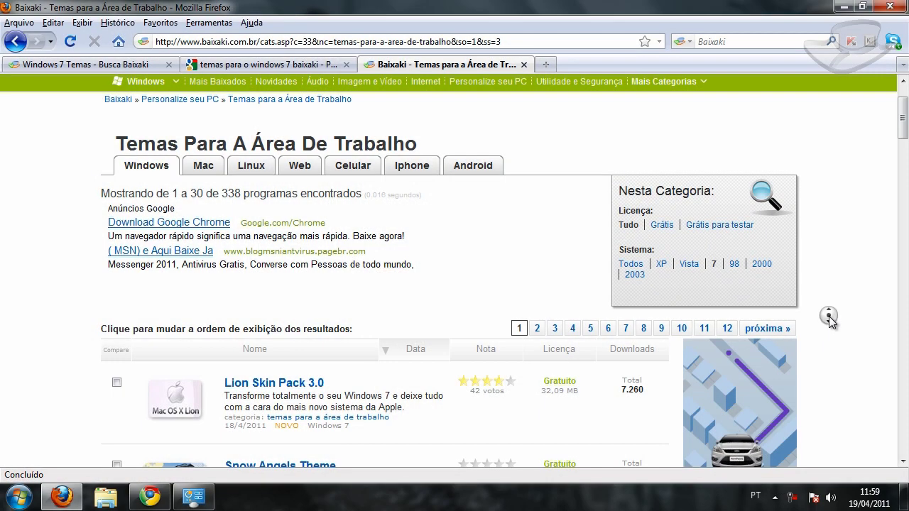
Step: Browse the Baixaki list of desktop themes for Windows 7
scroll(829, 315, "down", 5)
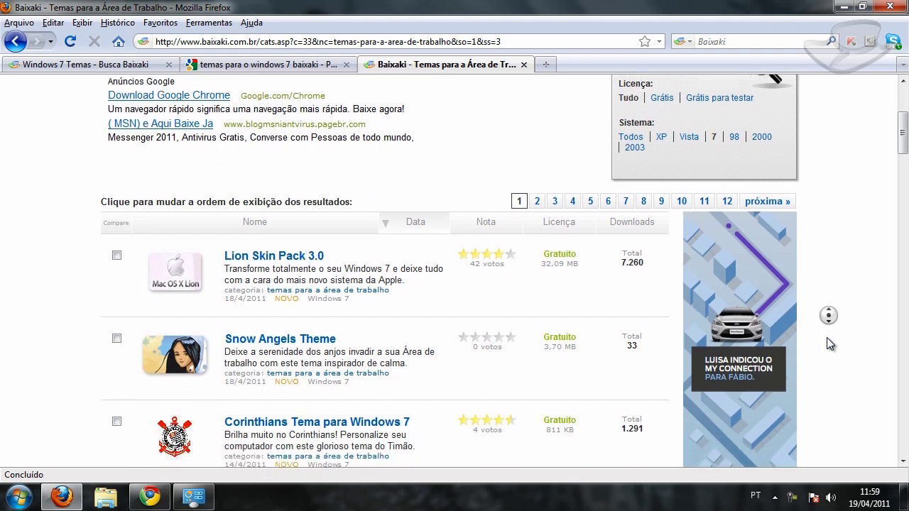
scroll(826, 338, "down", 6)
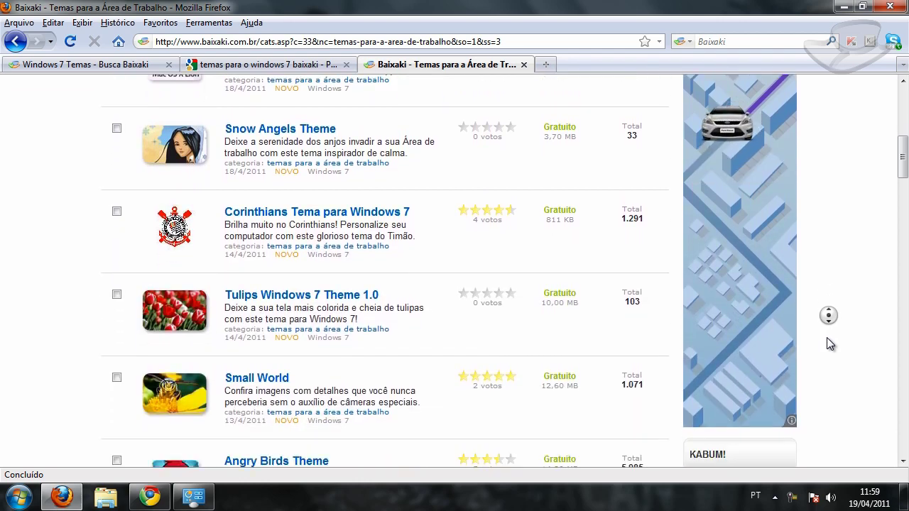
scroll(826, 337, "down", 6)
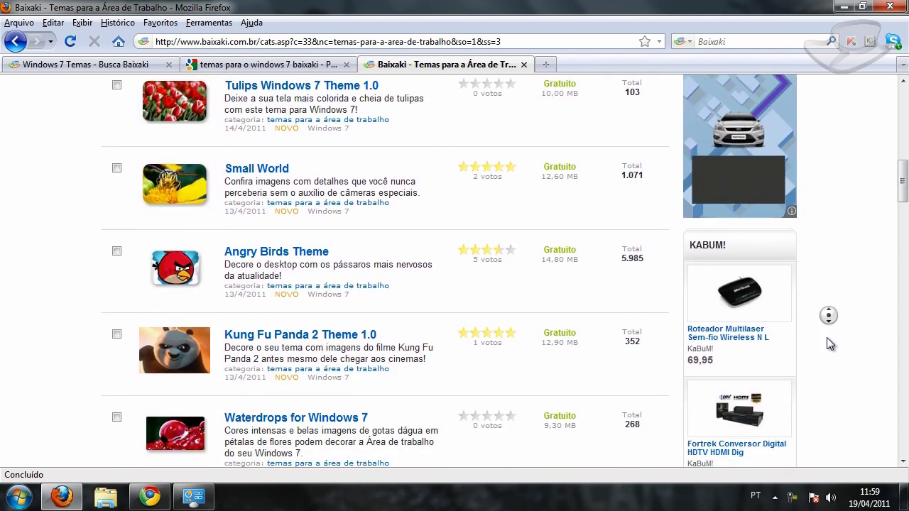
scroll(827, 337, "down", 6)
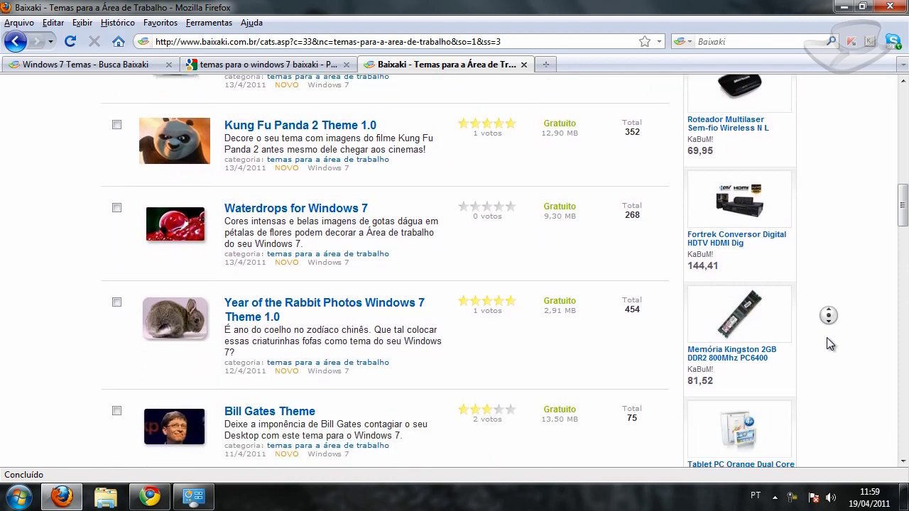
scroll(826, 337, "down", 4)
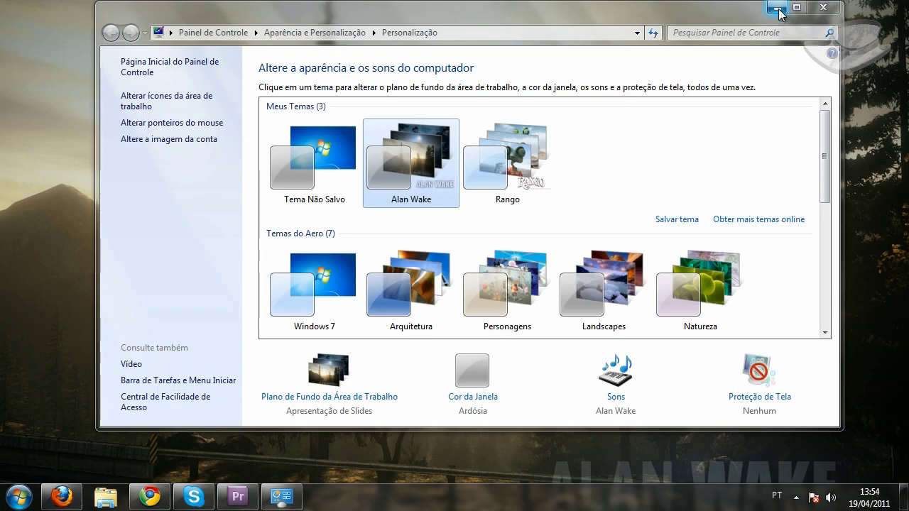
Step: View the desktop under the Alan Wake theme, apply the Rango theme and show the desktop again
left_click(777, 8)
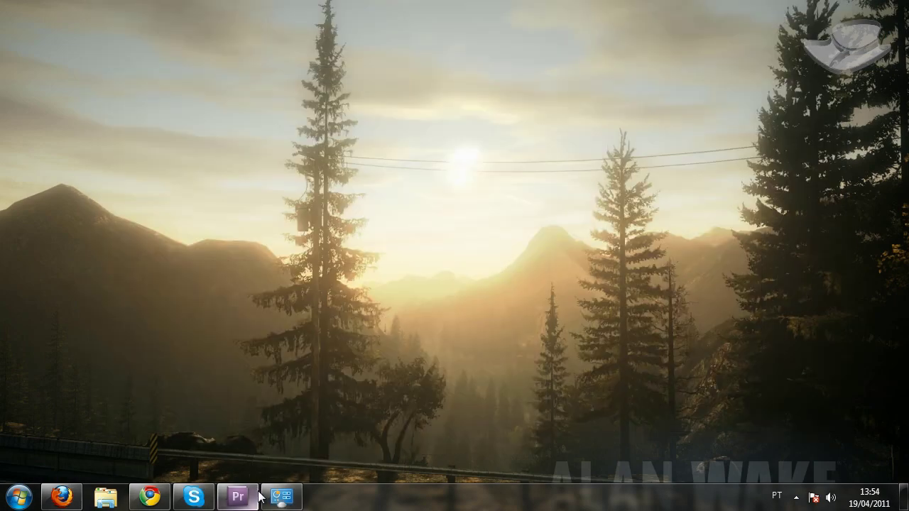
left_click(283, 499)
left_click(505, 165)
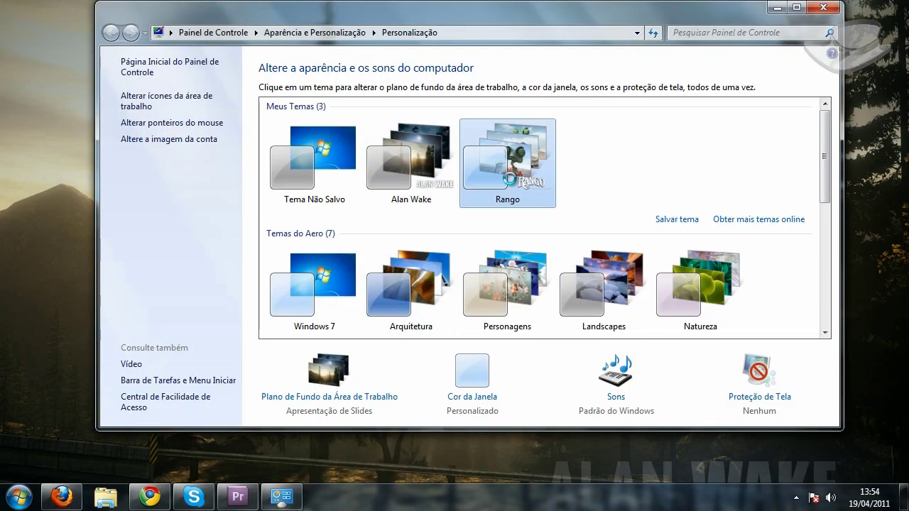
key("super+d")
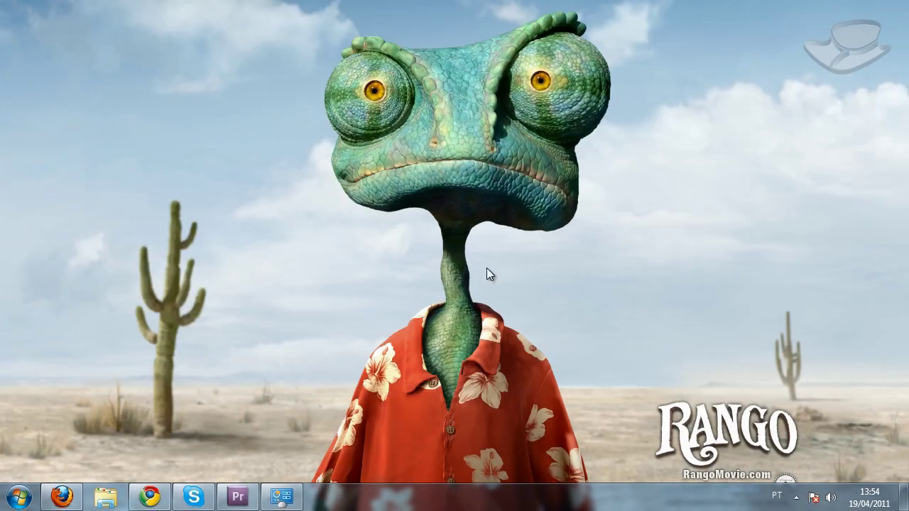
Step: Return to the personalization window and apply the Personagens Aero theme
left_click(299, 499)
left_click(507, 288)
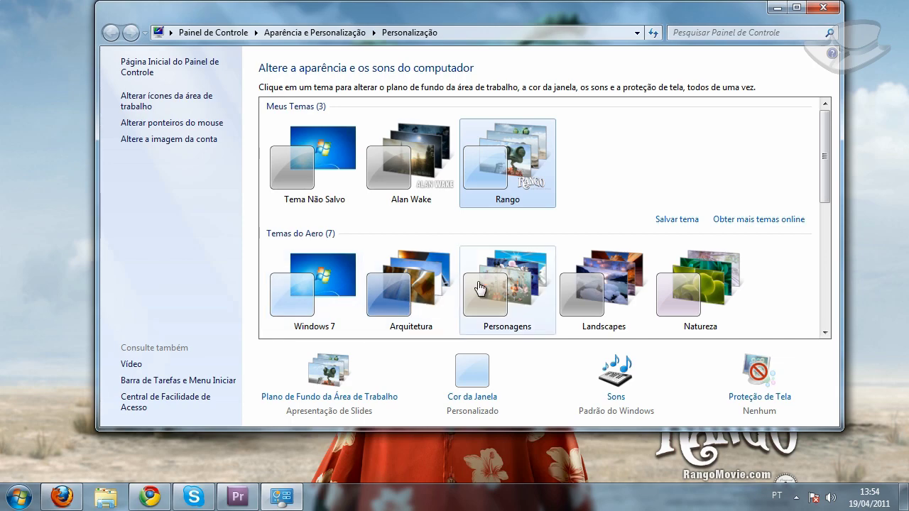